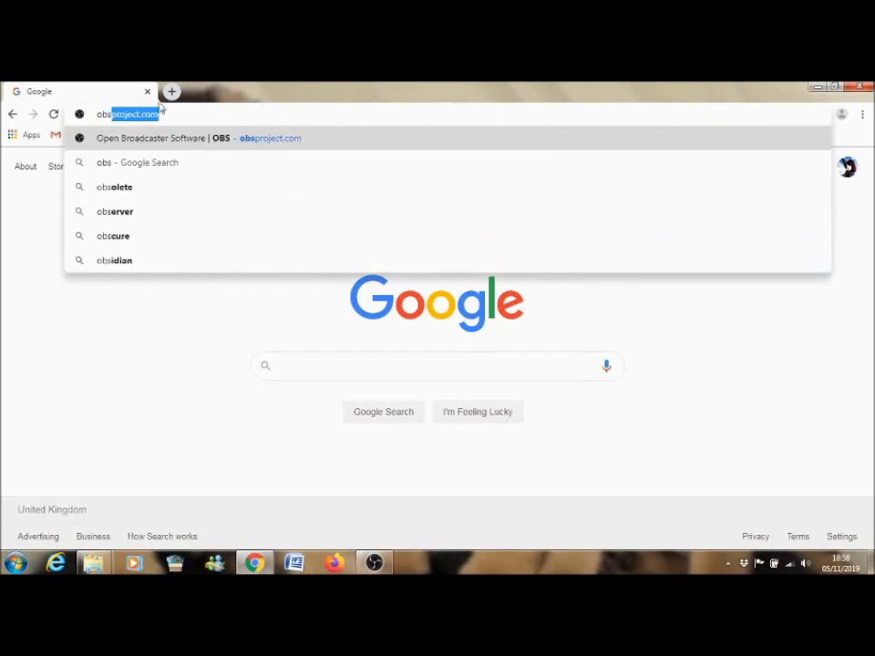
# - Open the obsproject.com website, and switch to the OBS Studio window
pyautogui.press('Return')
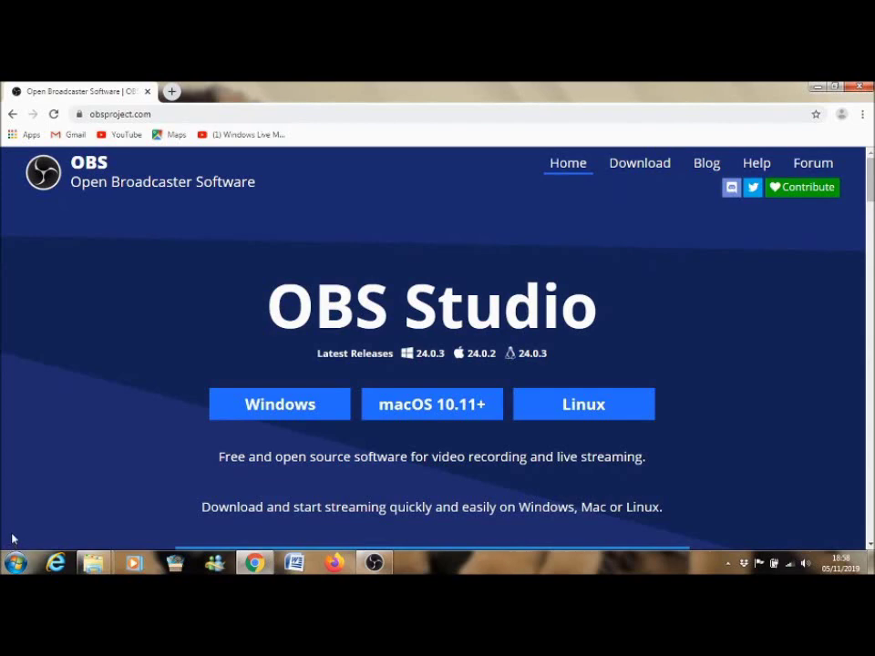
pyautogui.press('super+d')
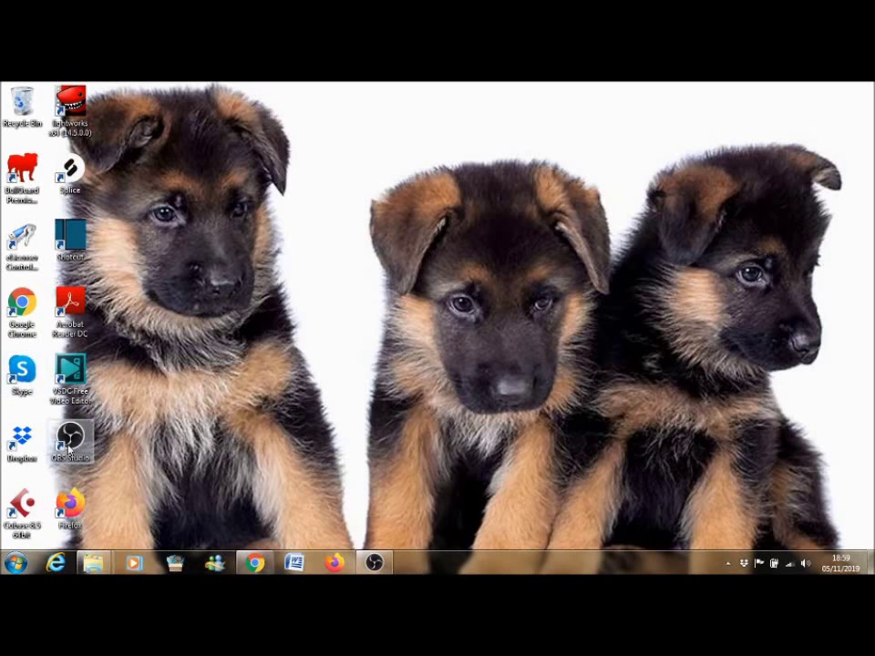
pyautogui.click(373, 562)
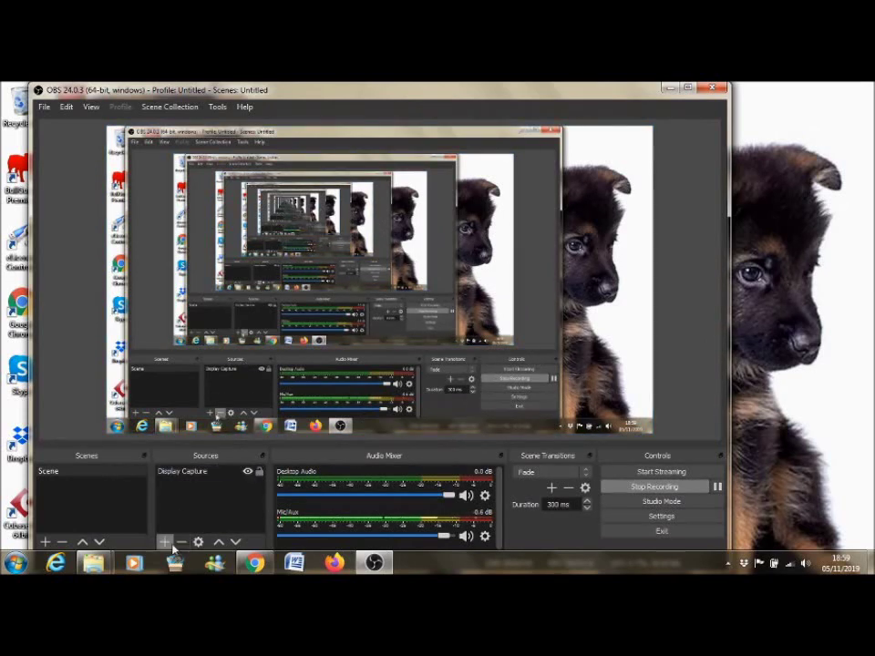
pyautogui.click(181, 475)
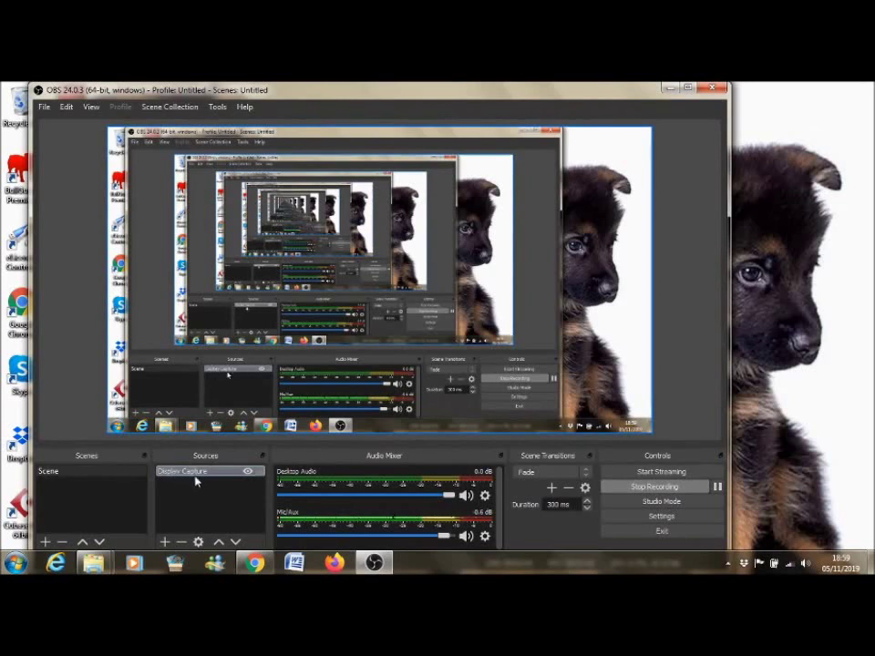
pyautogui.click(688, 274)
pyautogui.click(512, 206)
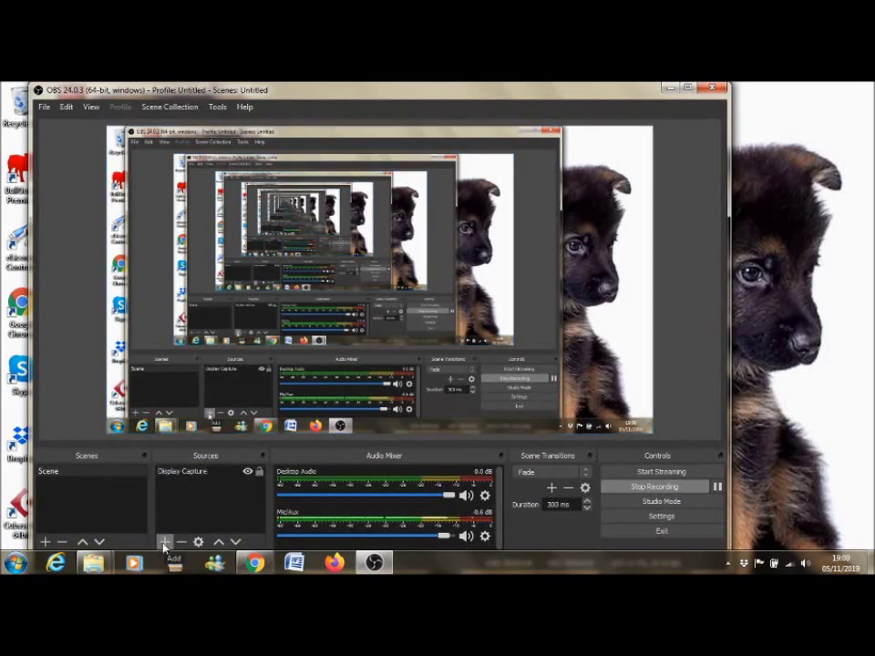
# - Remove the existing Display Capture source from the scene
pyautogui.click(186, 480)
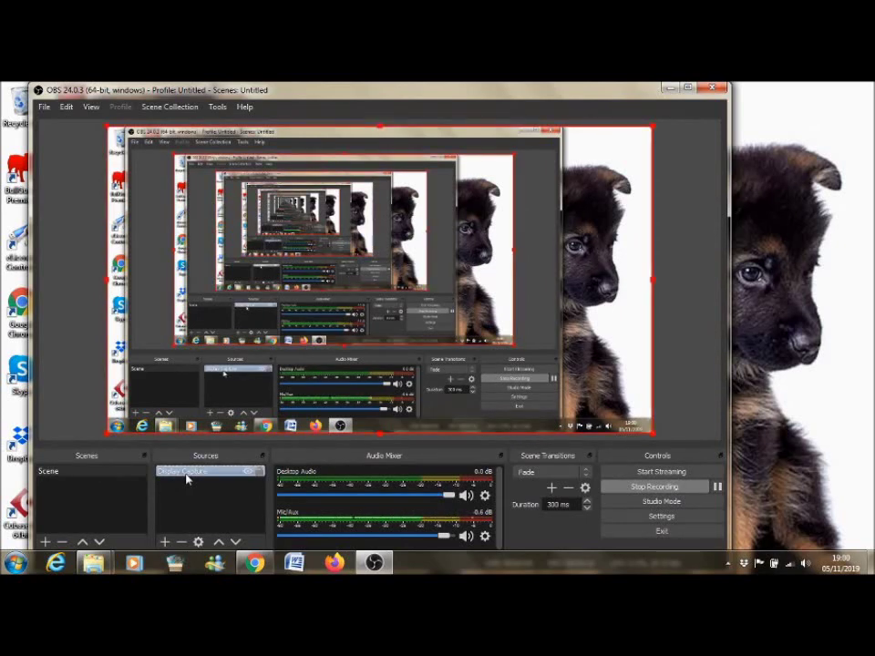
pyautogui.rightClick(187, 478)
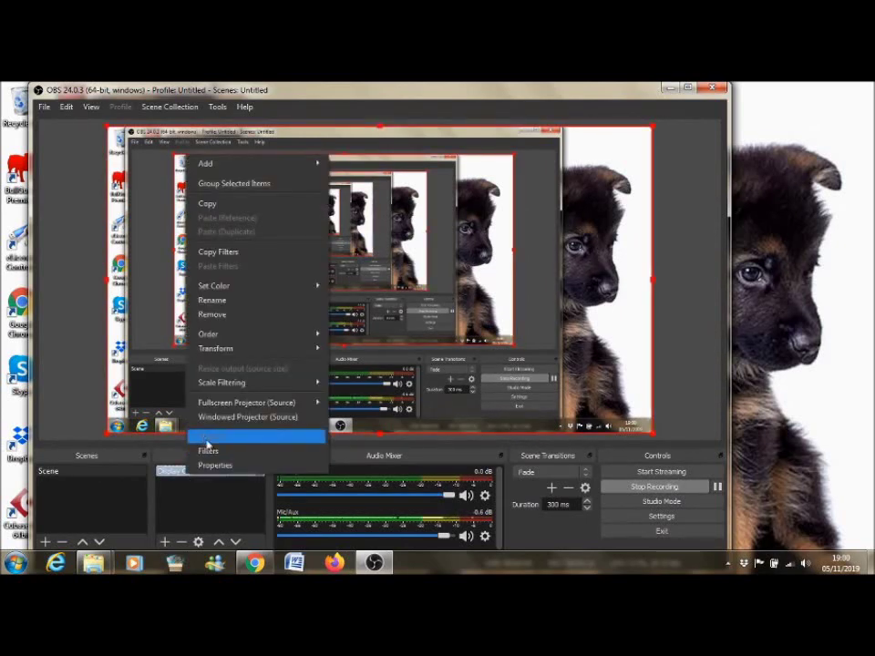
pyautogui.click(227, 315)
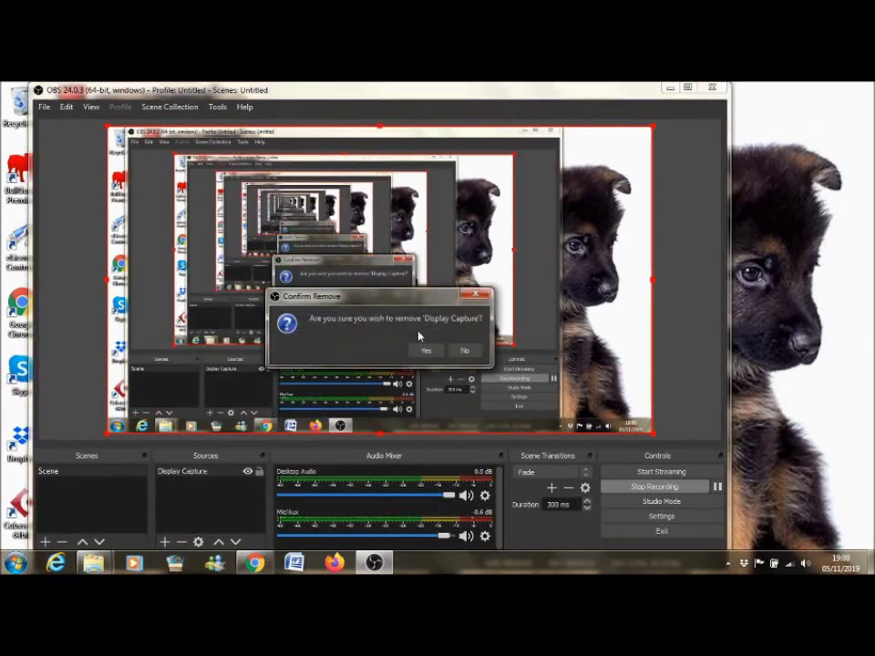
pyautogui.click(424, 352)
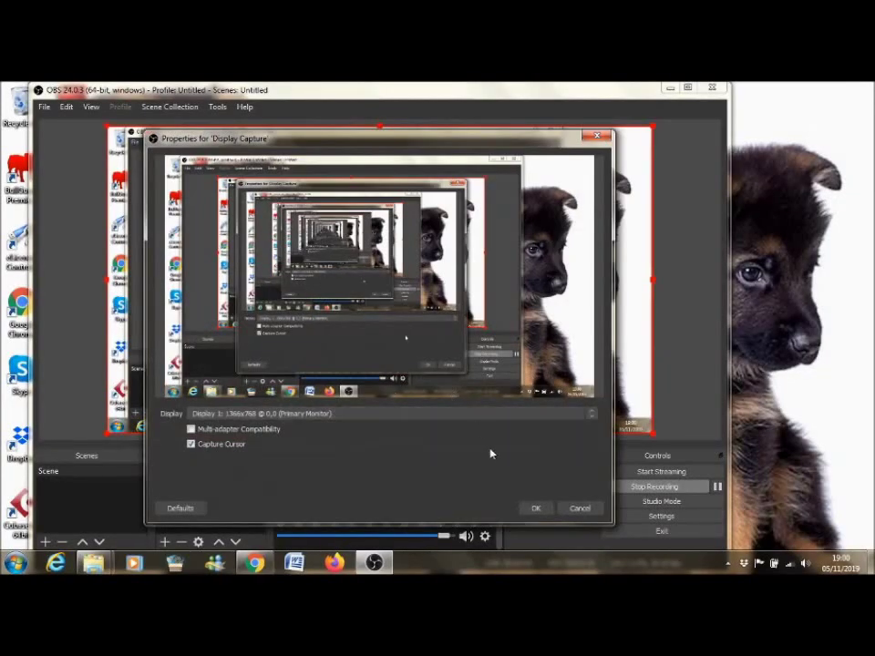
# - Add a Display Capture source for Display 1 (1366x768, Primary Monitor) with Capture Cursor enabled
pyautogui.click(536, 508)
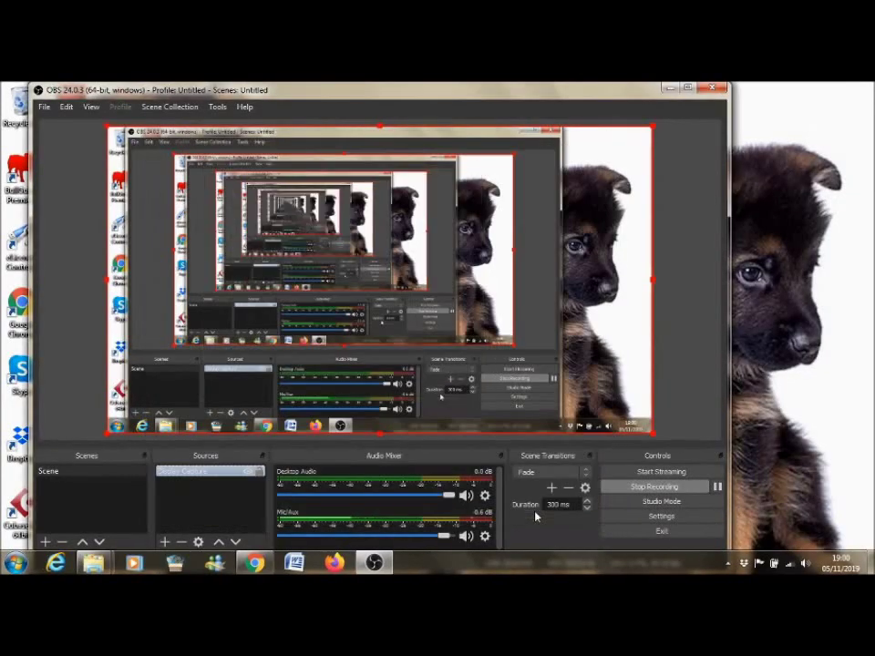
pyautogui.click(193, 514)
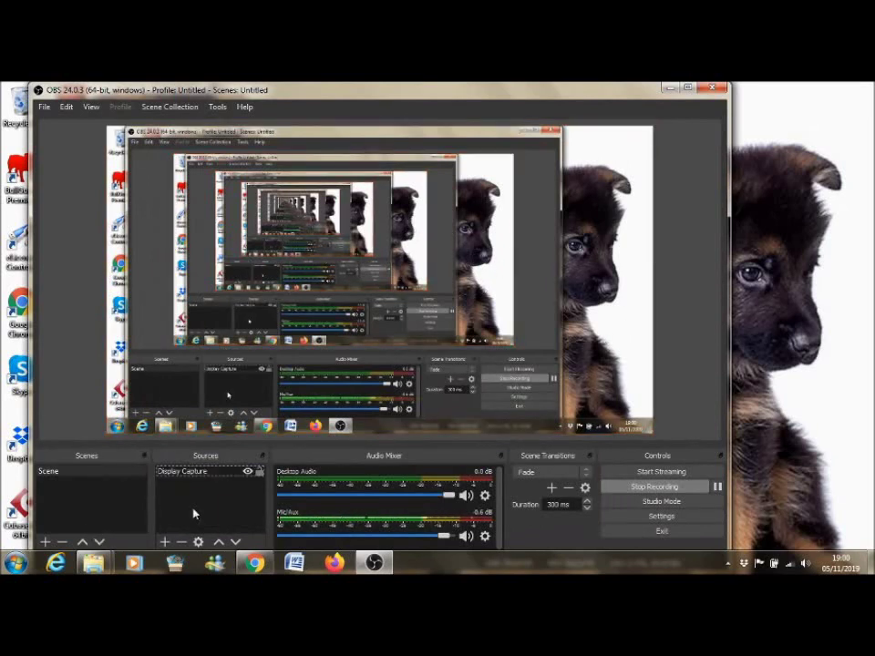
pyautogui.click(460, 424)
# - Choose Focusrite USB (Focusrite USB Audio) as the Mic/Auxiliary Audio device and raise the Mic/Aux level to 0.0 dB
pyautogui.click(44, 110)
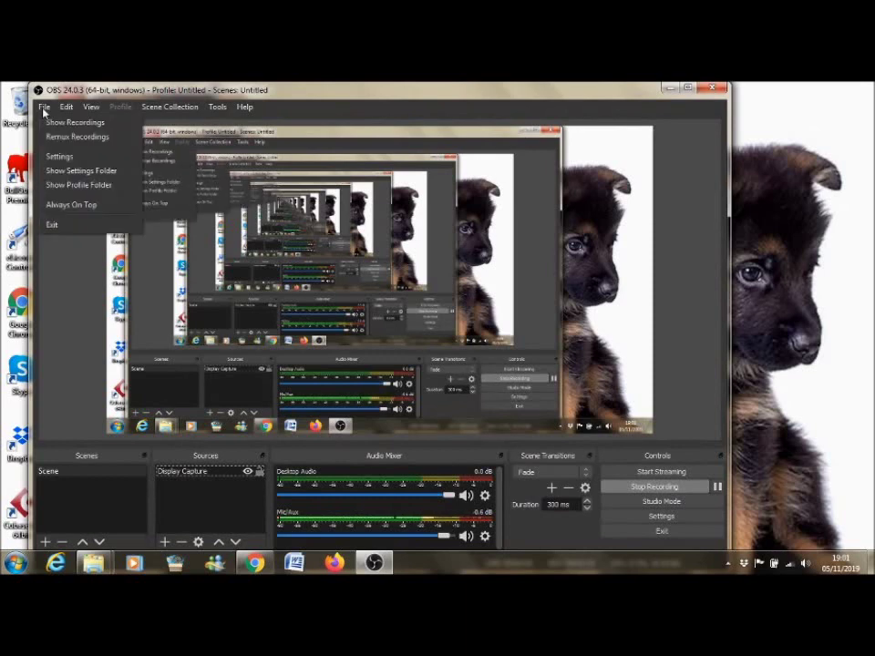
pyautogui.click(61, 157)
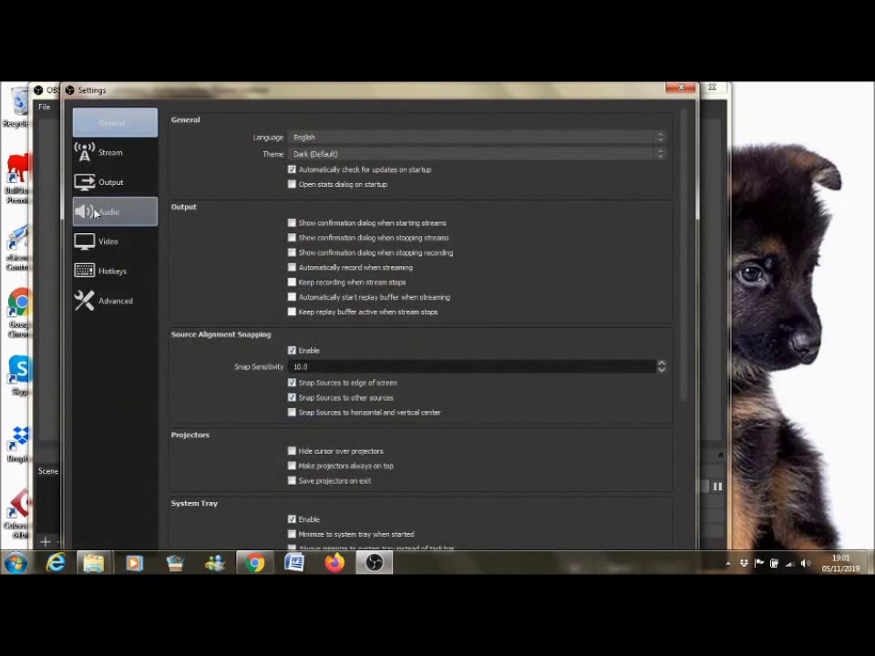
pyautogui.click(95, 212)
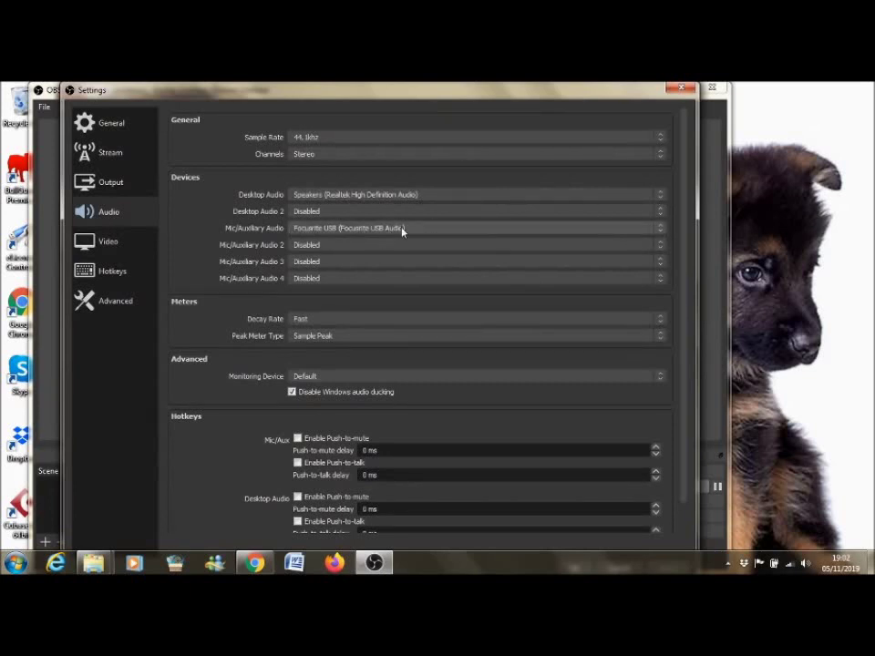
pyautogui.click(662, 234)
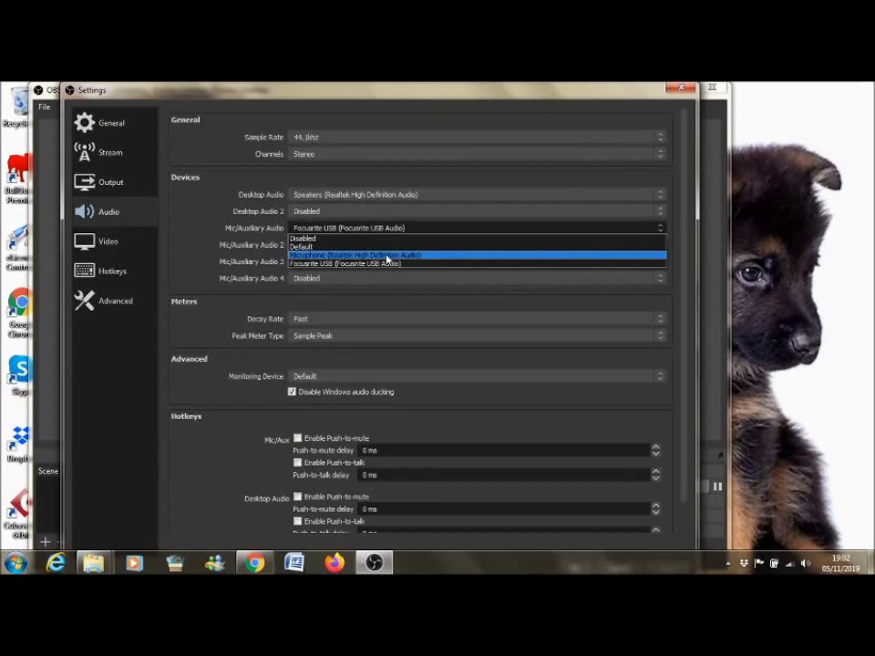
pyautogui.click(382, 264)
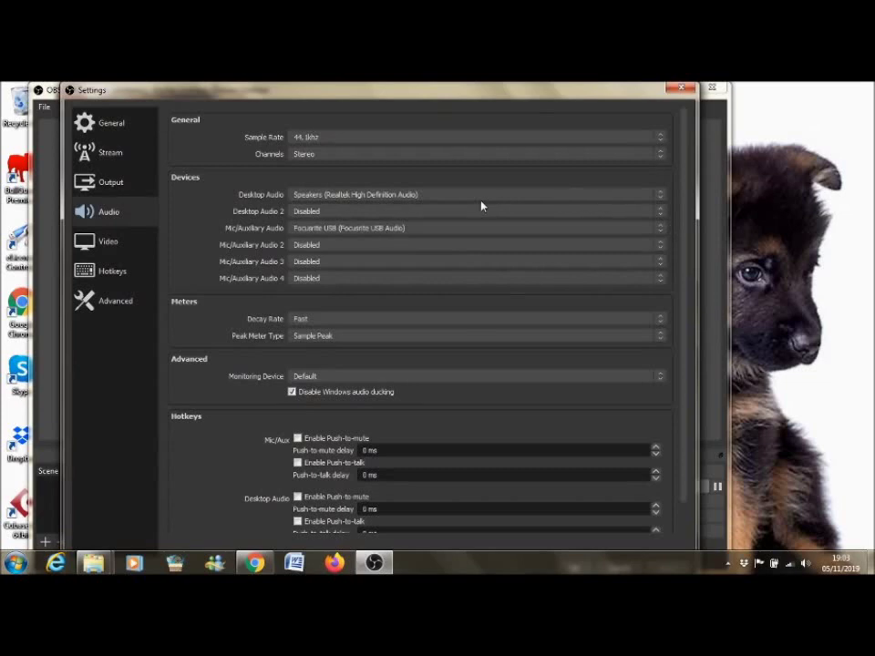
pyautogui.click(682, 88)
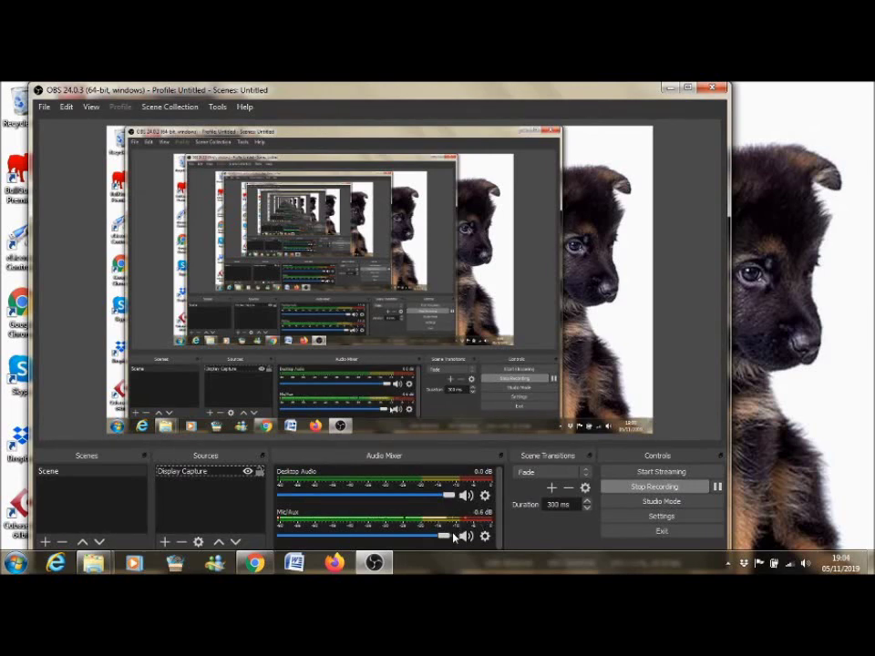
pyautogui.moveTo(446, 537)
pyautogui.mouseDown()
pyautogui.moveTo(424, 542)
pyautogui.moveTo(449, 541)
pyautogui.mouseUp()
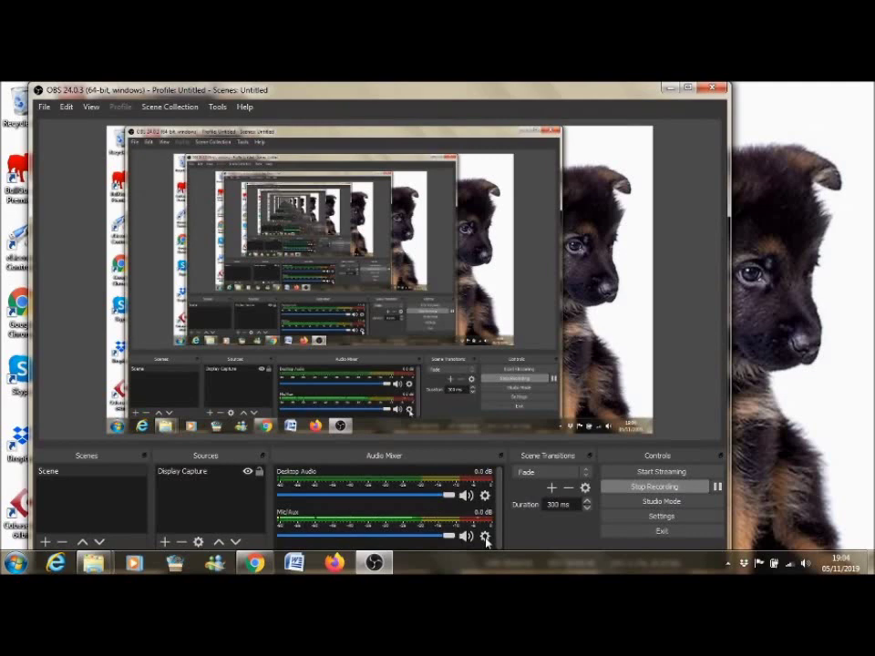
# - Open the Mic/Aux audio filters and check which filter types can be added
pyautogui.click(486, 538)
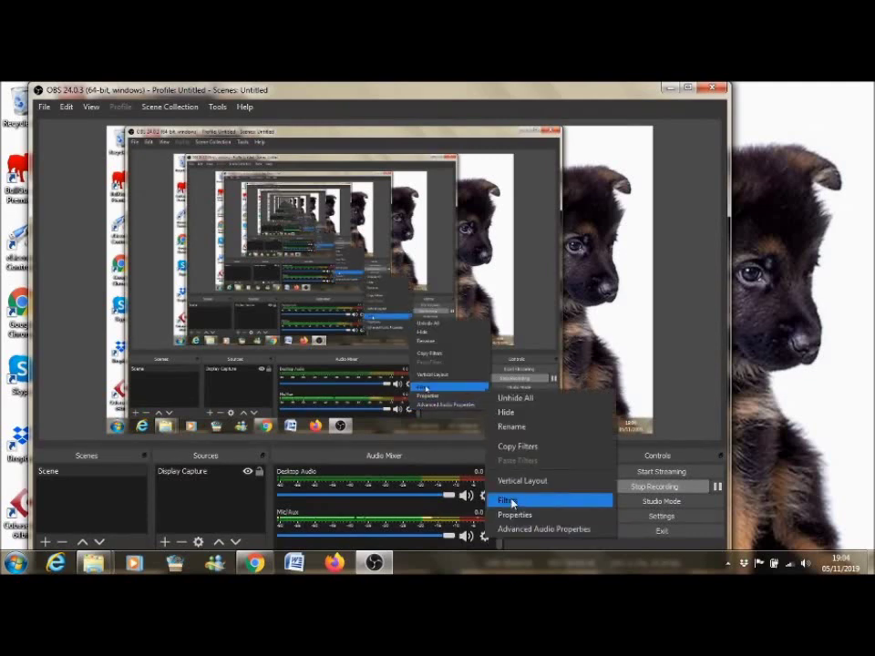
pyautogui.click(507, 502)
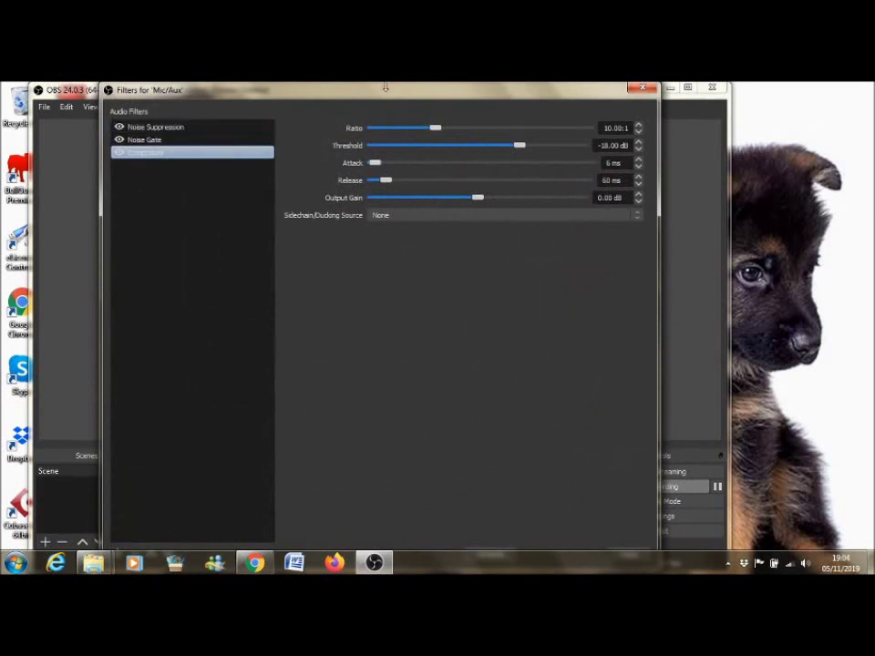
pyautogui.moveTo(385, 87); pyautogui.dragTo(398, 119)
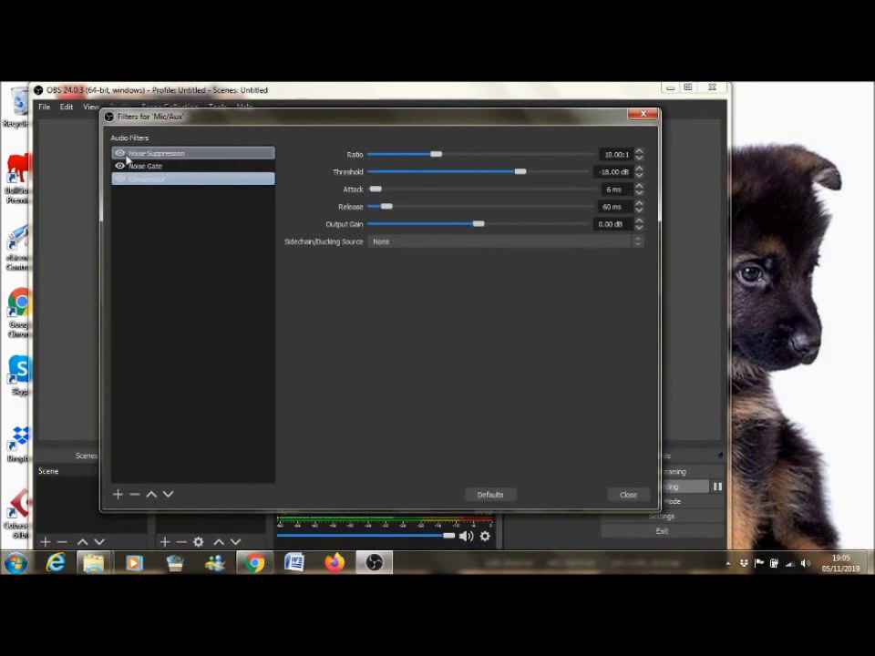
pyautogui.click(117, 496)
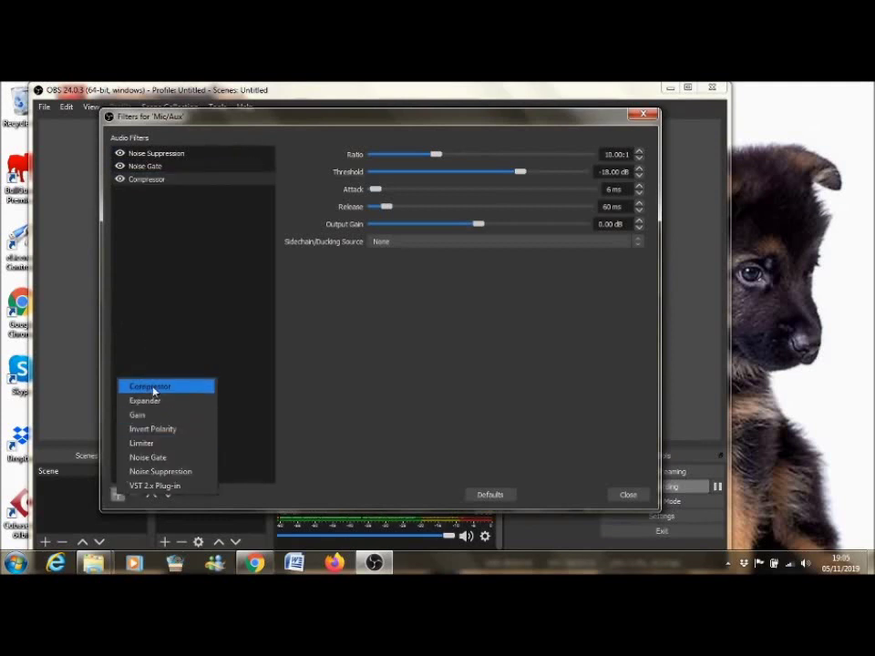
pyautogui.click(155, 290)
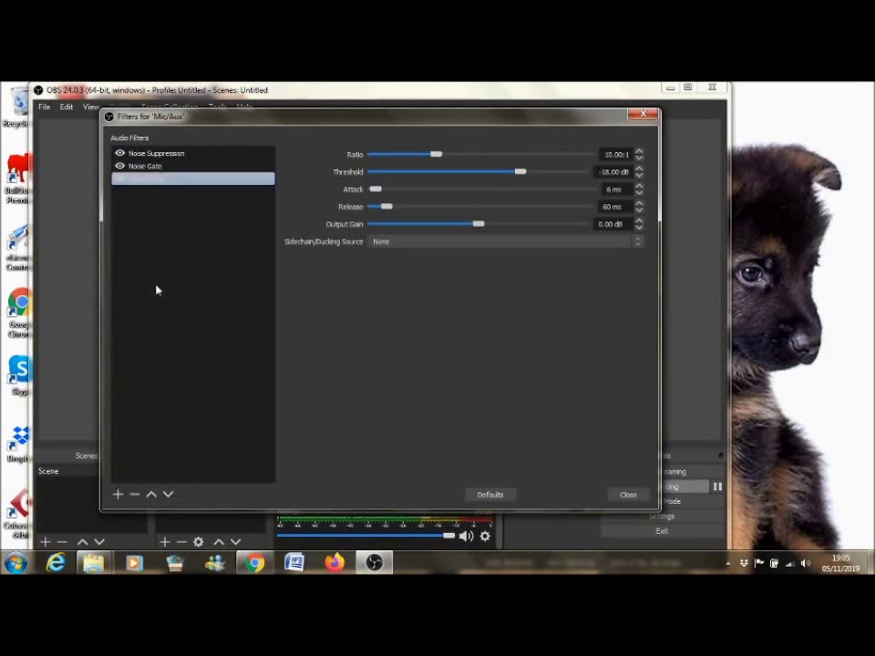
# - Review the settings of the Mic/Aux Noise Suppression, Noise Gate and Compressor filters, and close the filters window
pyautogui.click(174, 153)
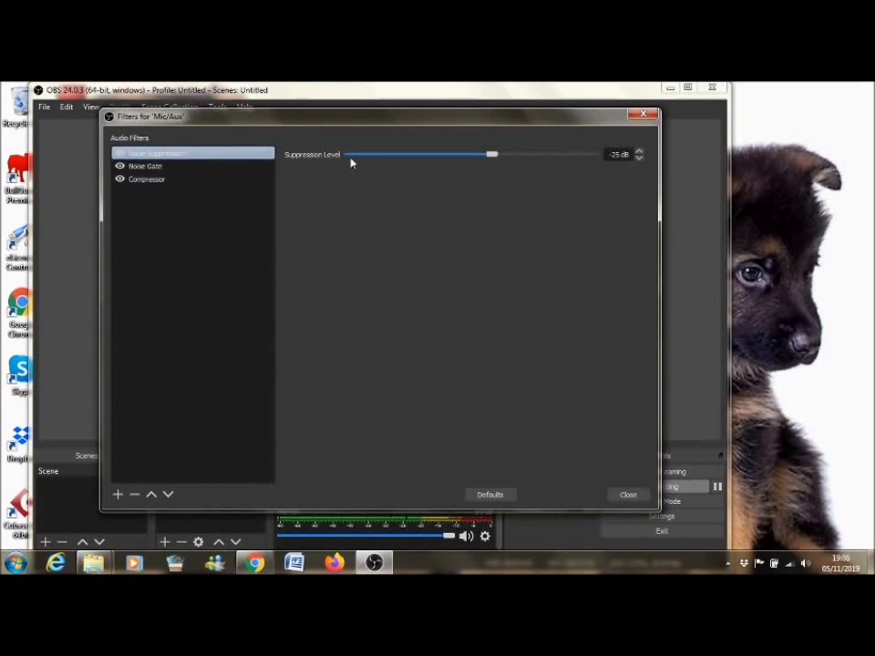
pyautogui.click(152, 170)
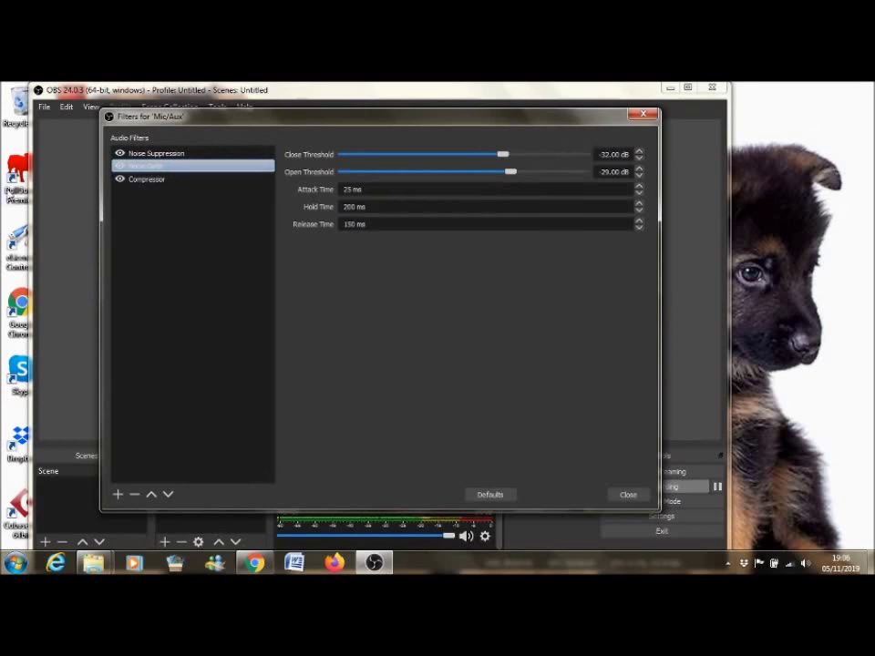
pyautogui.click(159, 181)
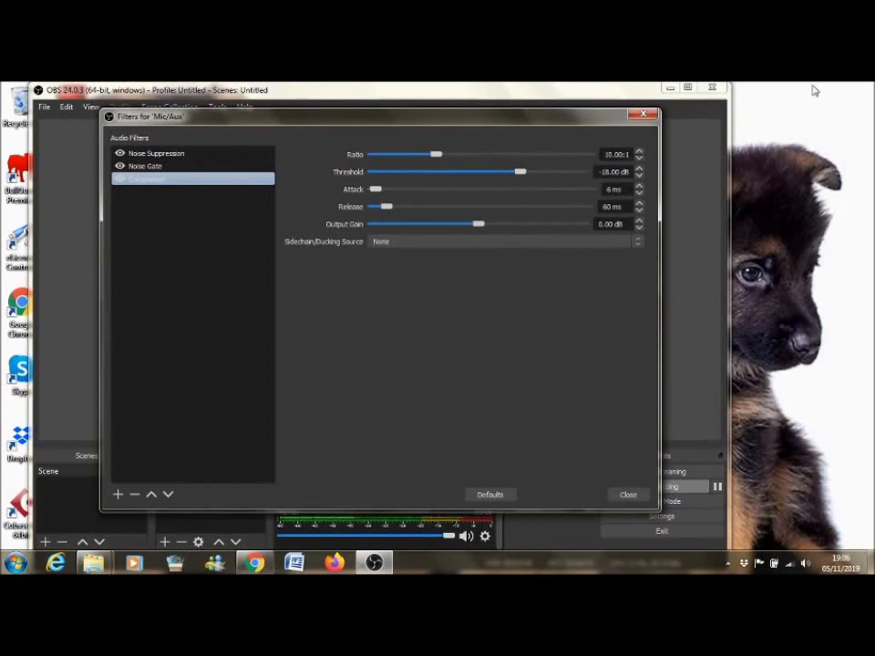
pyautogui.click(642, 118)
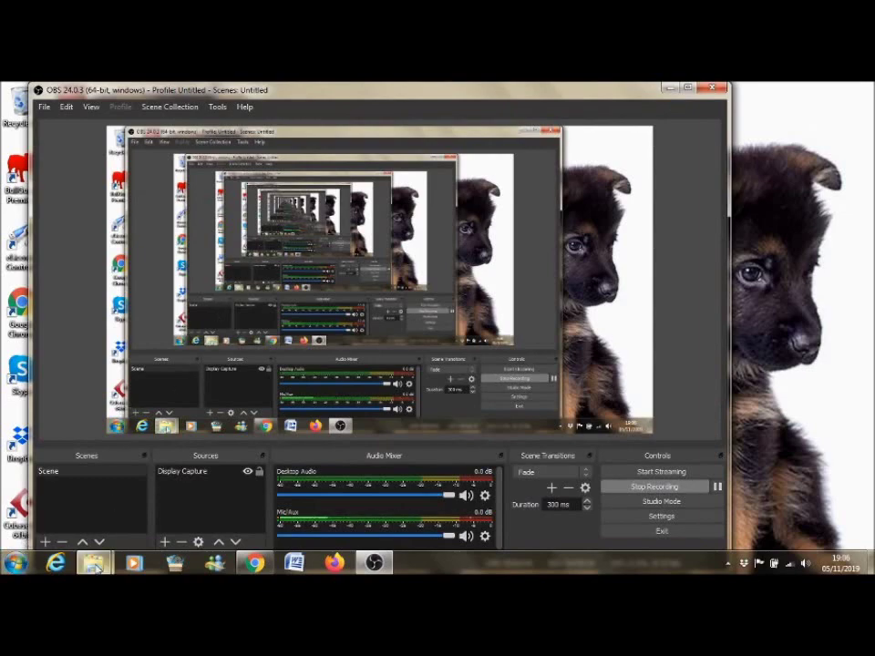
# - Look at the saved recordings in the Videos library in Windows Explorer and return to OBS Studio
pyautogui.moveTo(94, 565)
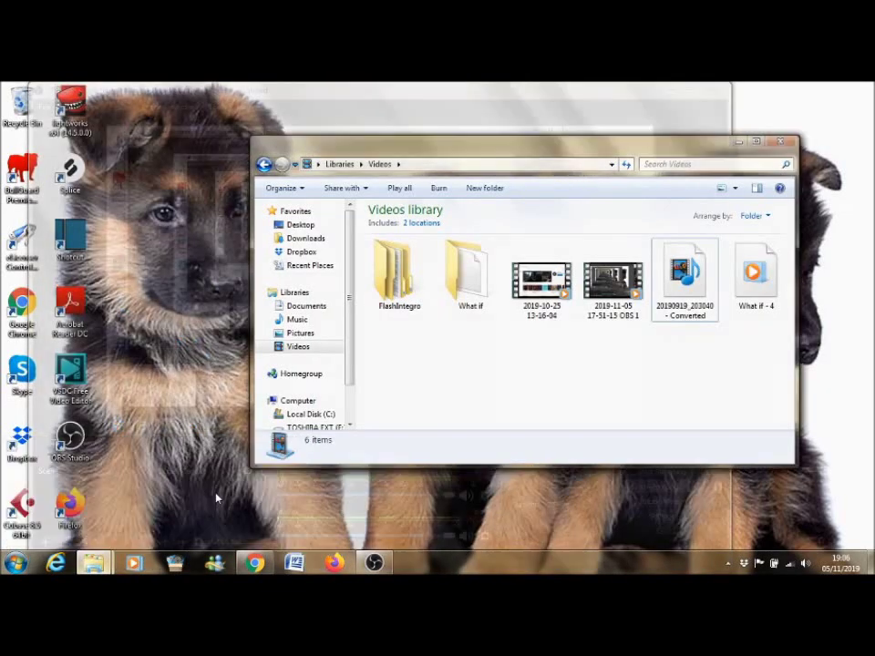
pyautogui.click(228, 483)
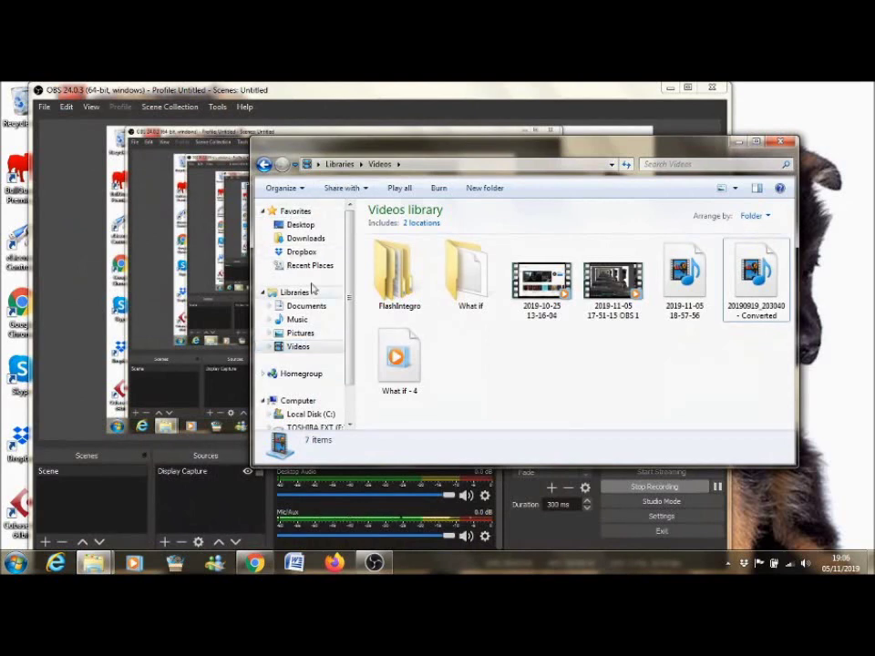
pyautogui.click(300, 354)
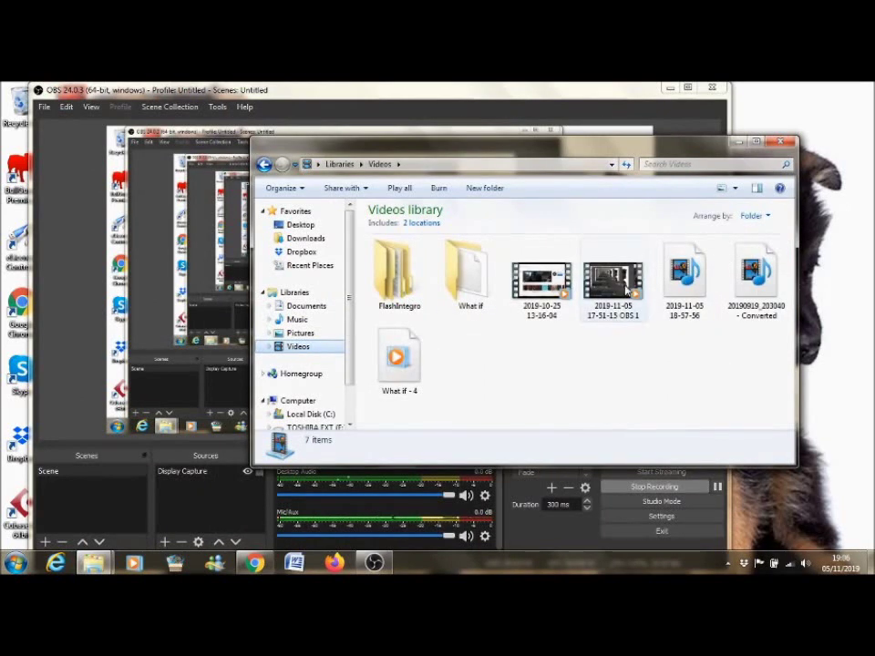
pyautogui.click(740, 143)
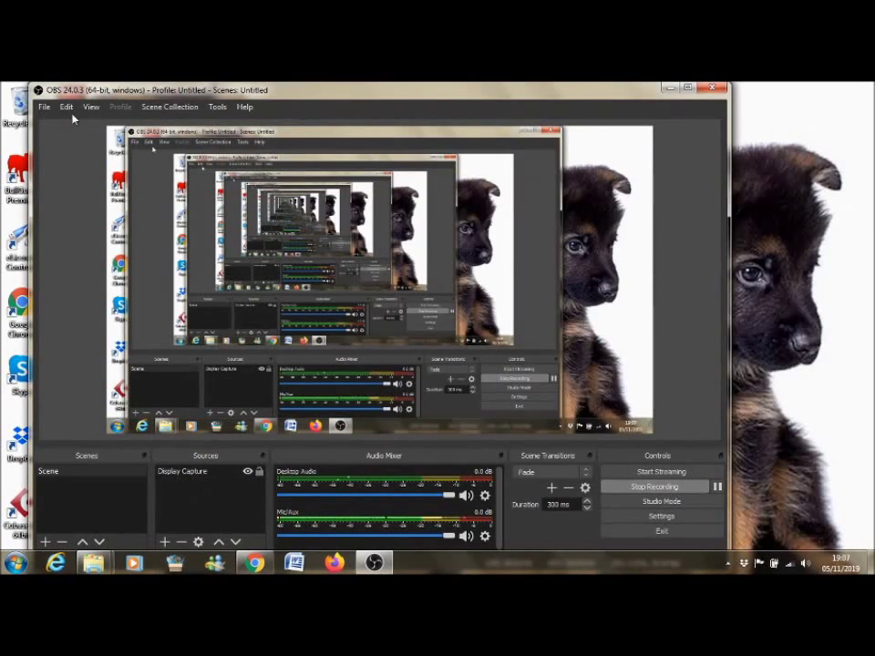
pyautogui.click(46, 109)
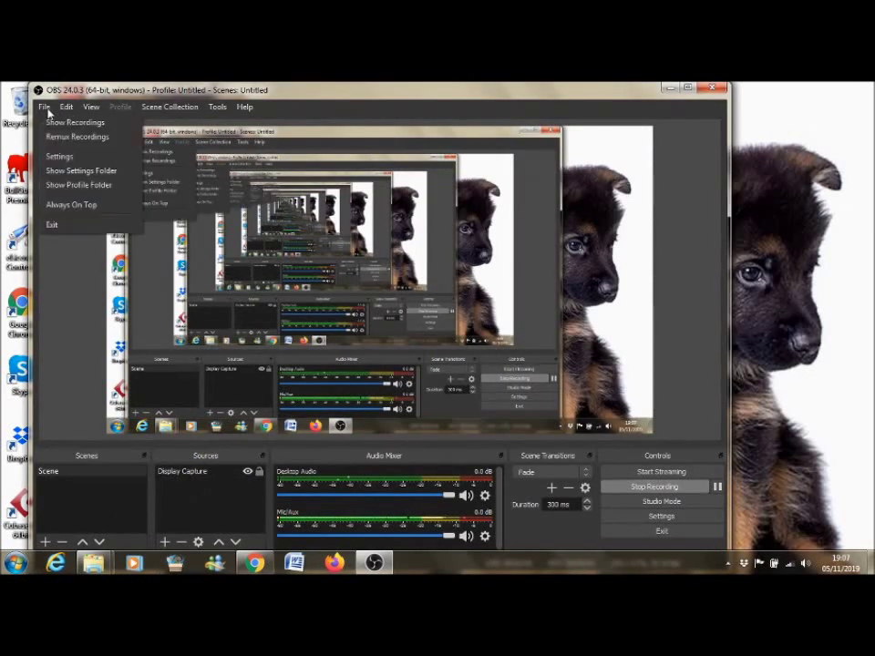
pyautogui.click(60, 264)
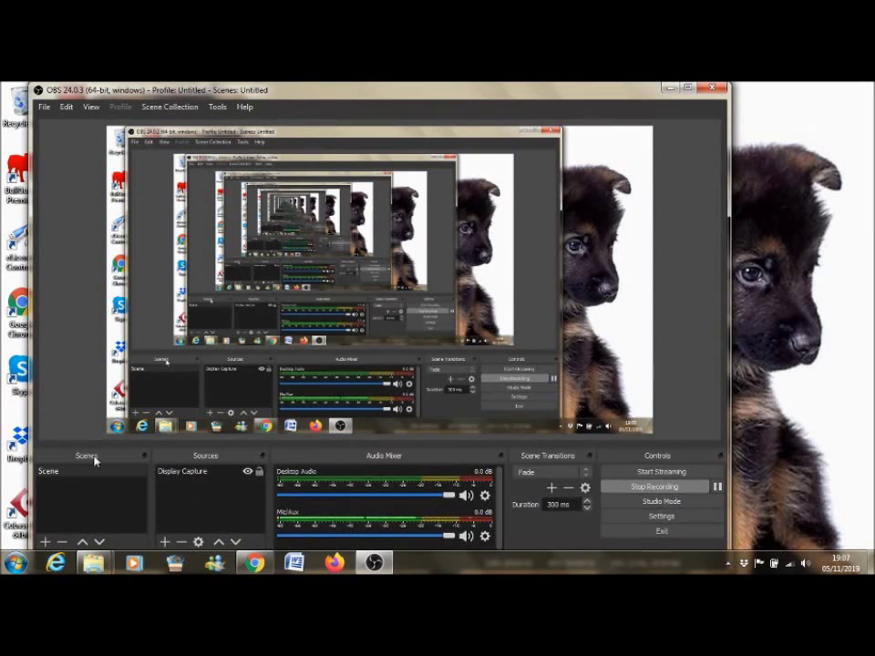
# - Add a new visible Video Capture Device source to the scene under its default name
pyautogui.click(207, 470)
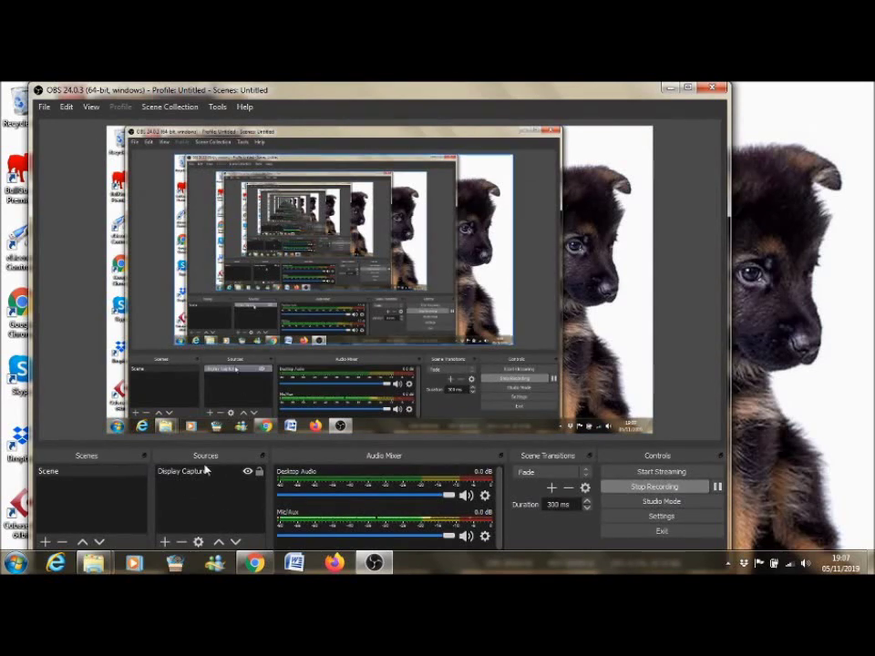
pyautogui.click(165, 543)
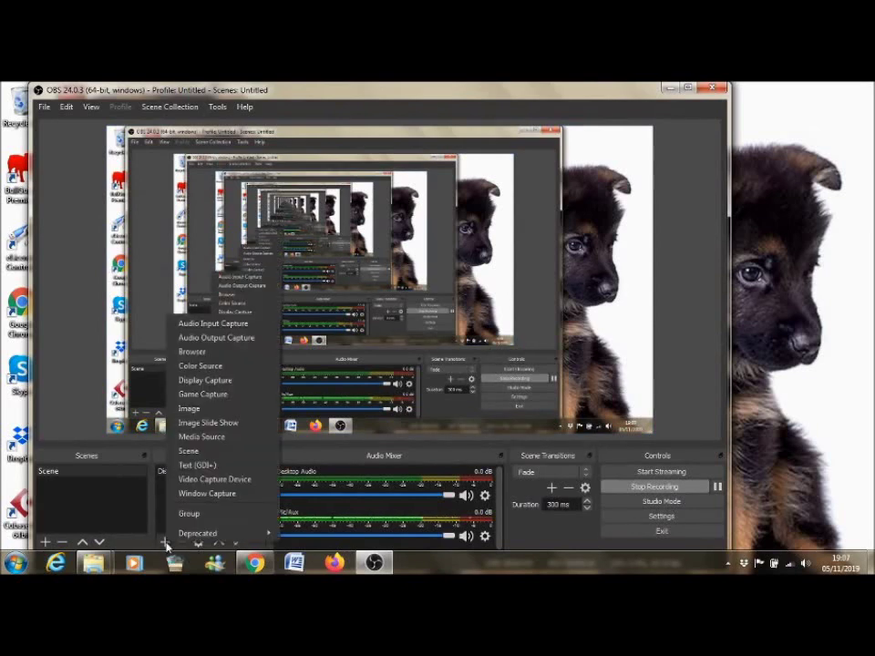
pyautogui.click(219, 480)
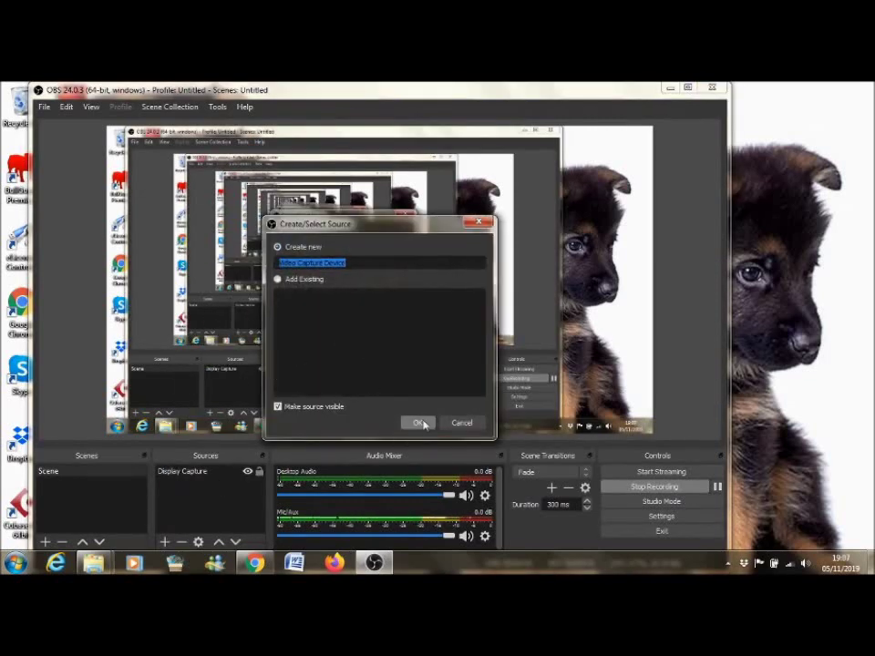
pyautogui.click(420, 424)
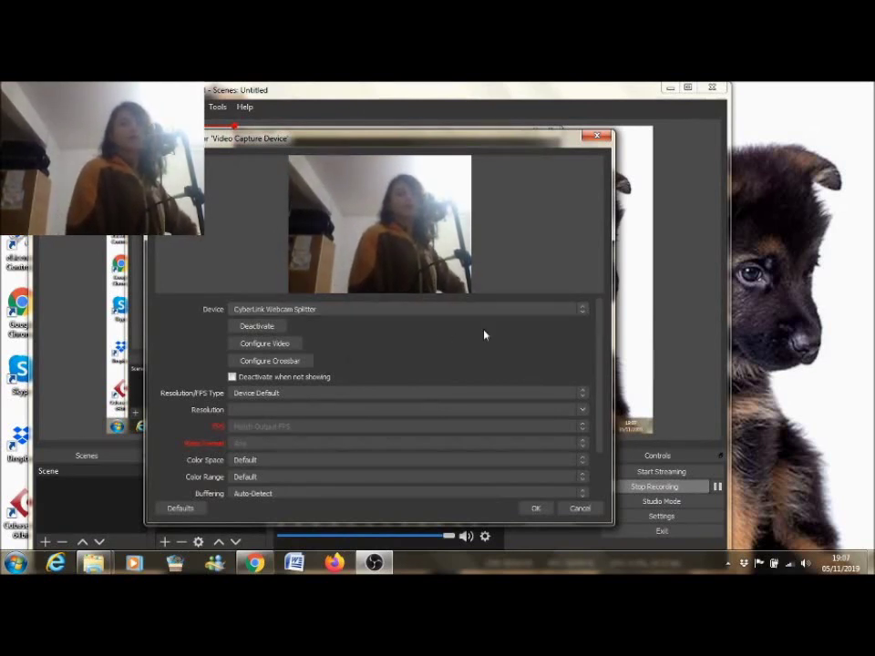
# - Try the other webcam device, return to CyberLink Webcam Splitter, and place the webcam image in the lower-right corner of the canvas
pyautogui.click(580, 312)
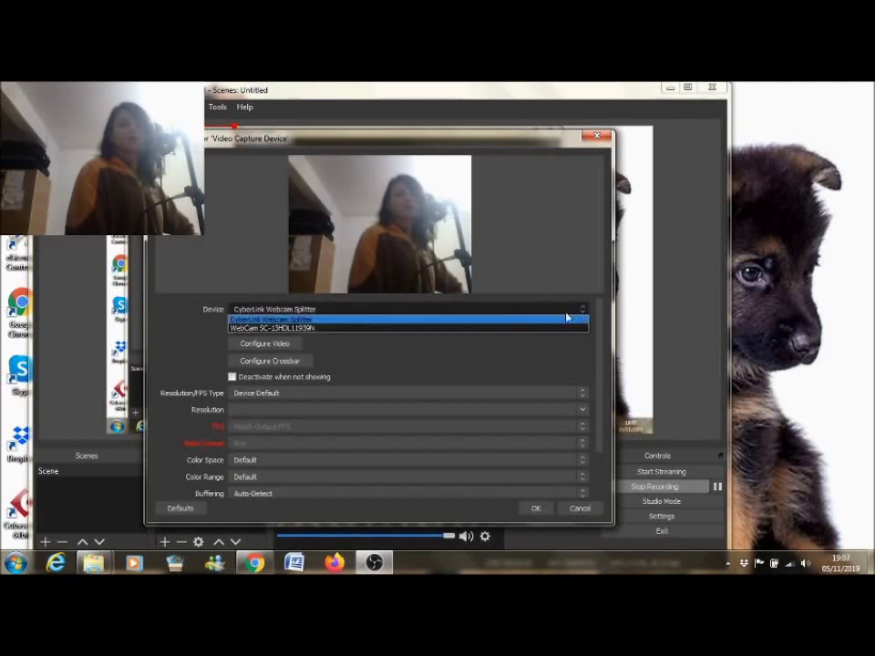
pyautogui.click(403, 328)
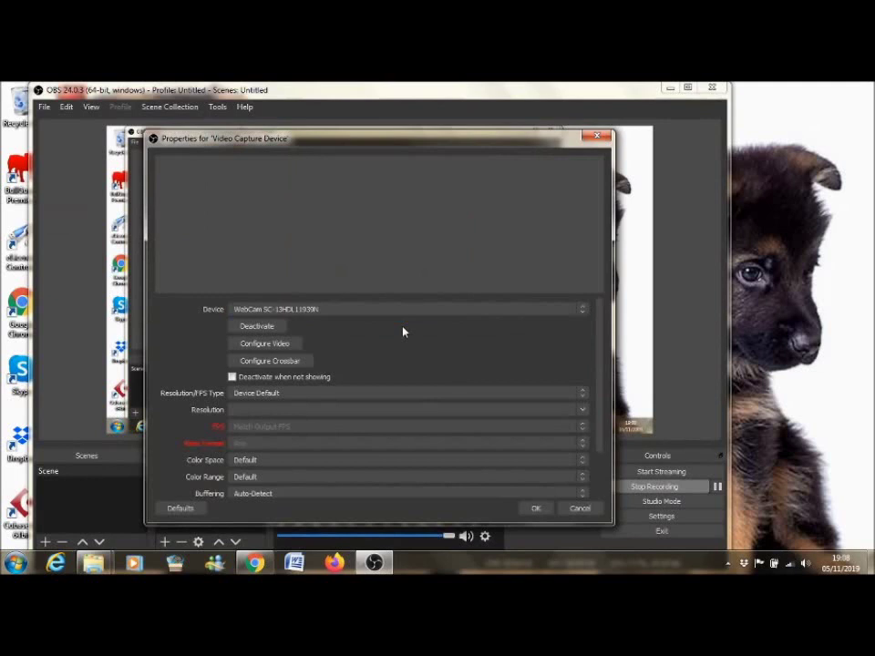
pyautogui.click(582, 309)
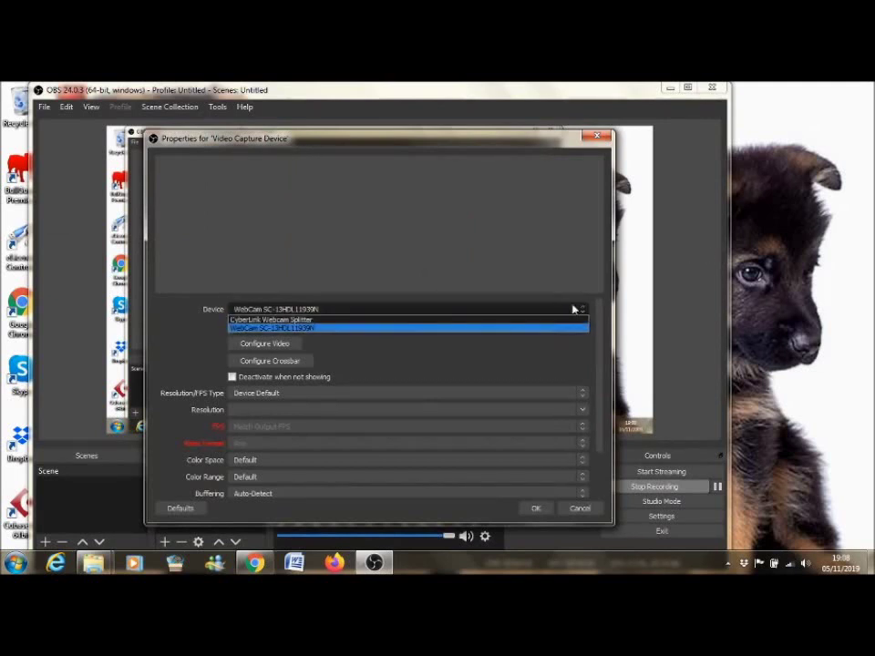
pyautogui.click(302, 321)
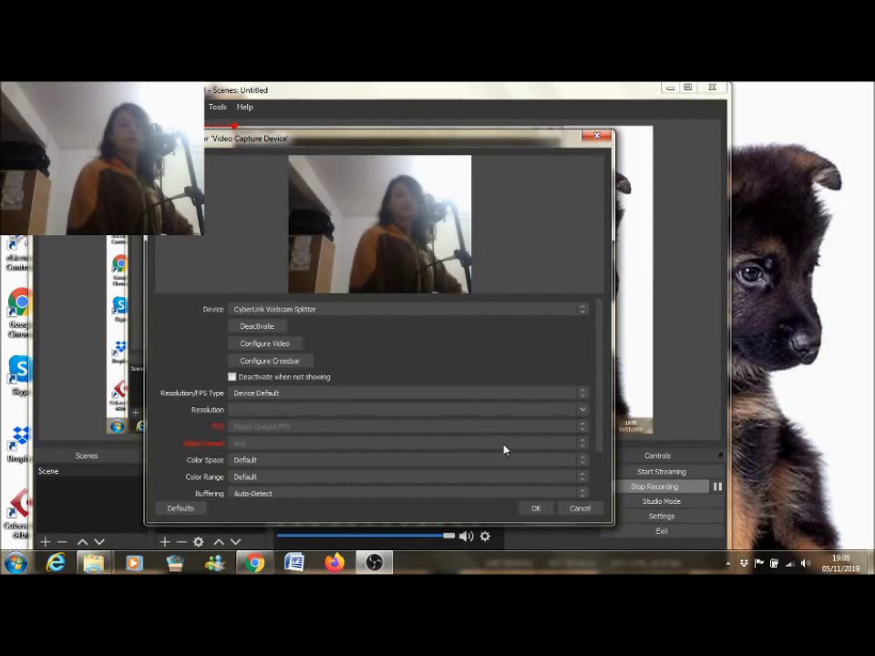
pyautogui.click(535, 511)
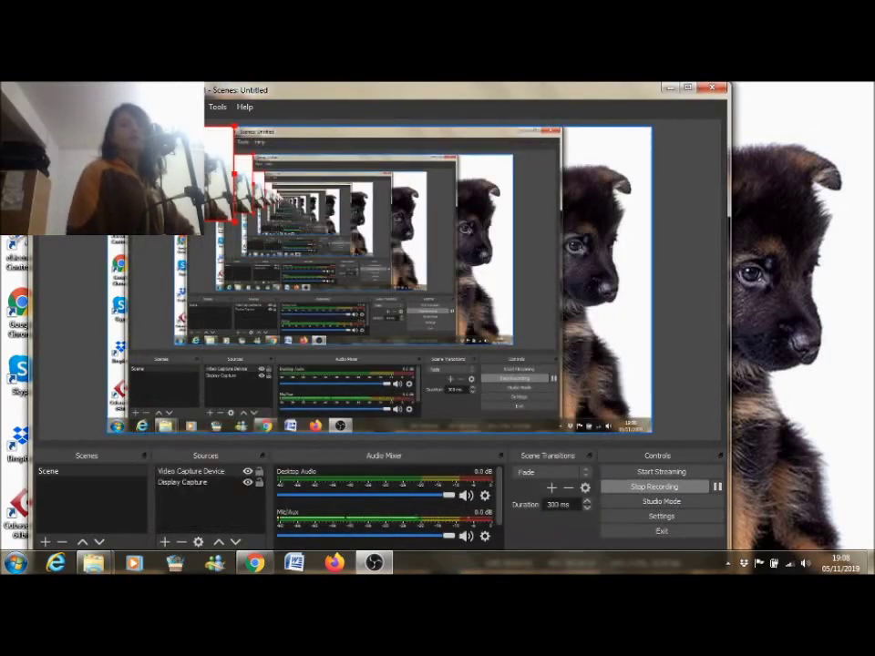
pyautogui.moveTo(192, 173); pyautogui.dragTo(611, 384)
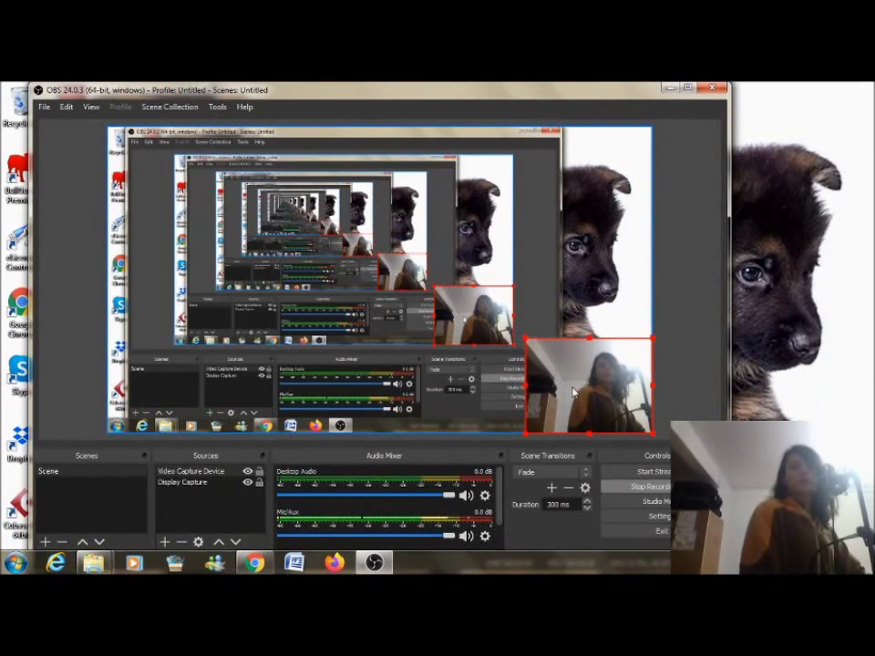
# - Remove the Video Capture Device source from the scene
pyautogui.click(574, 390)
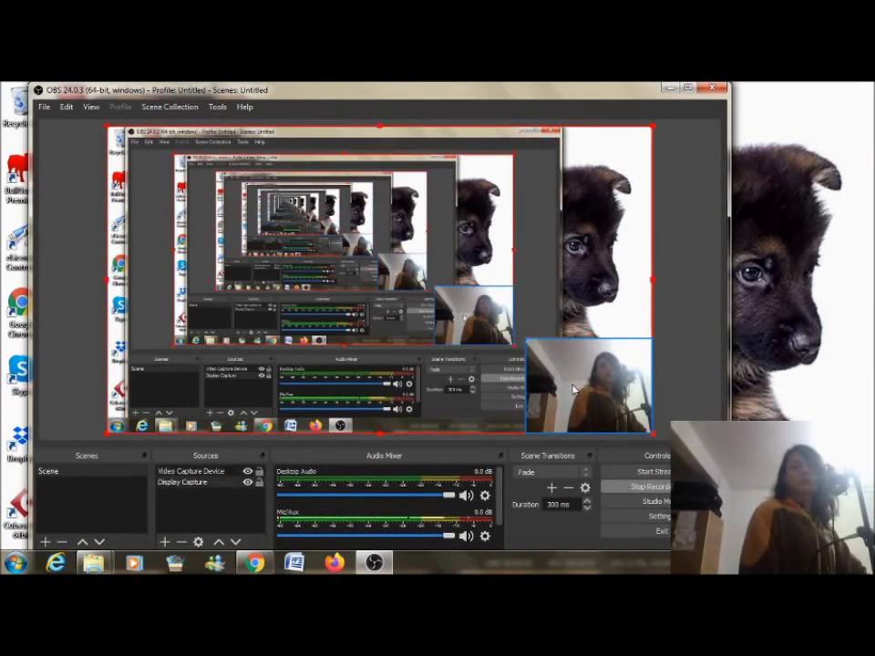
pyautogui.click(574, 390)
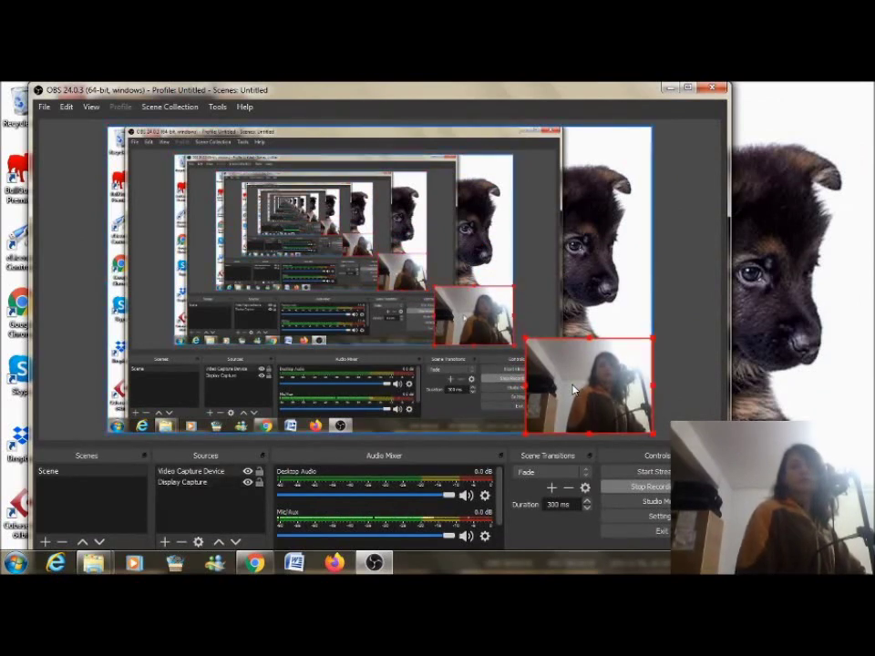
pyautogui.press('Delete')
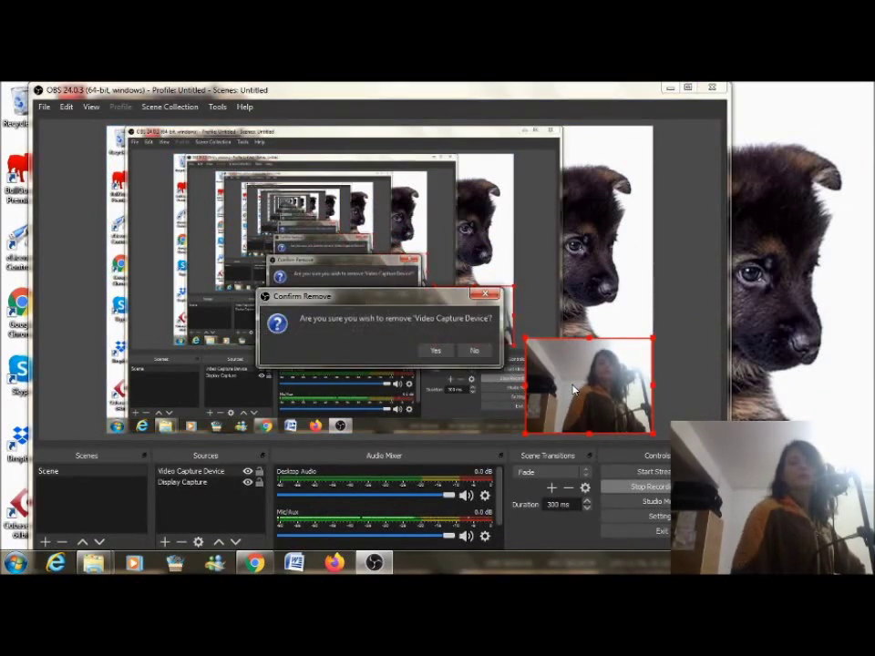
pyautogui.click(436, 352)
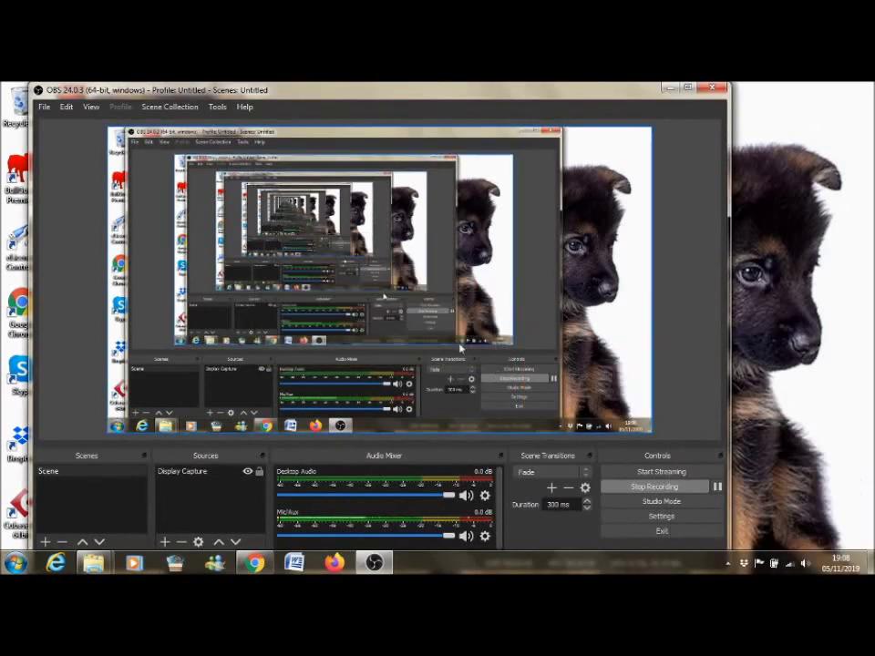